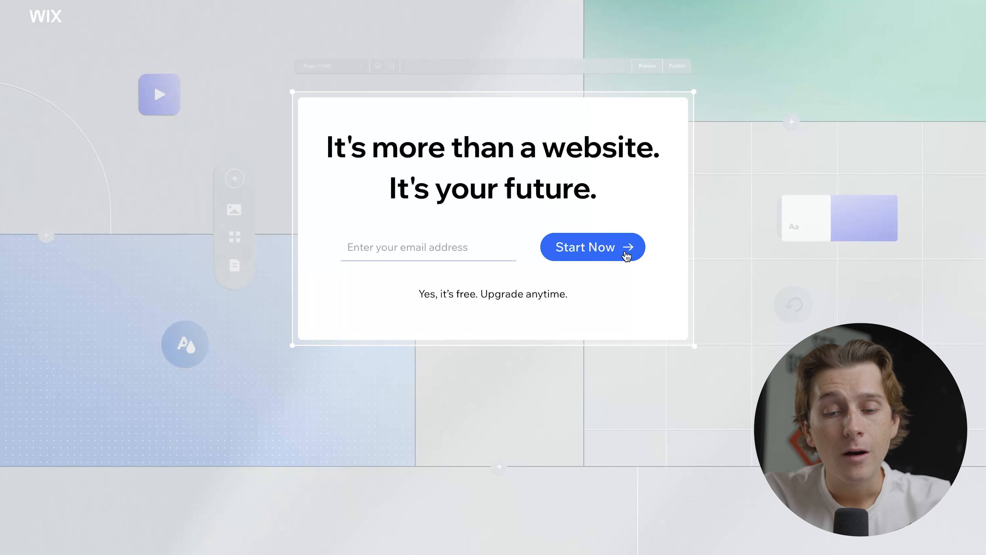
# Start the free sign-up and create the account with the prefilled email address, entering and confirming the account password
pyautogui.click(584, 252)
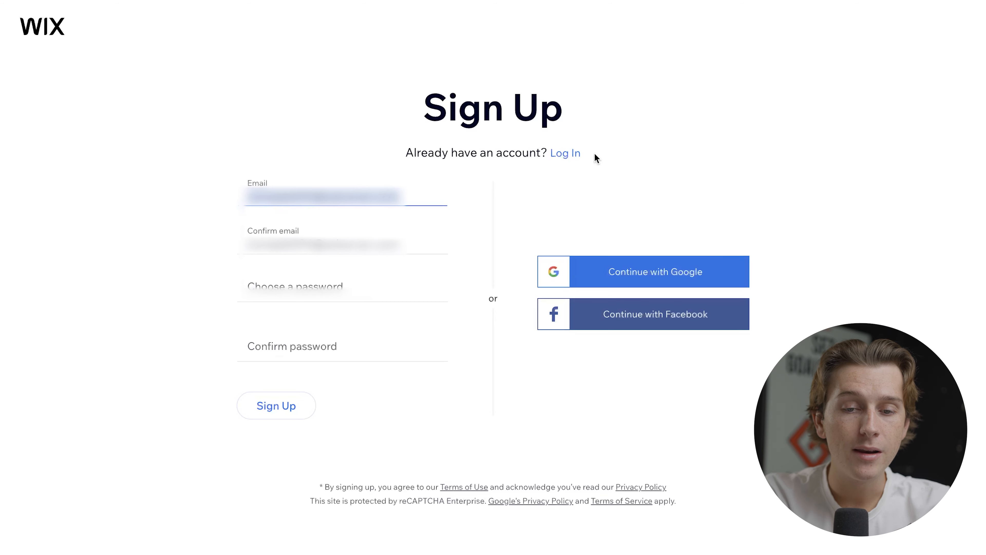
pyautogui.click(333, 287)
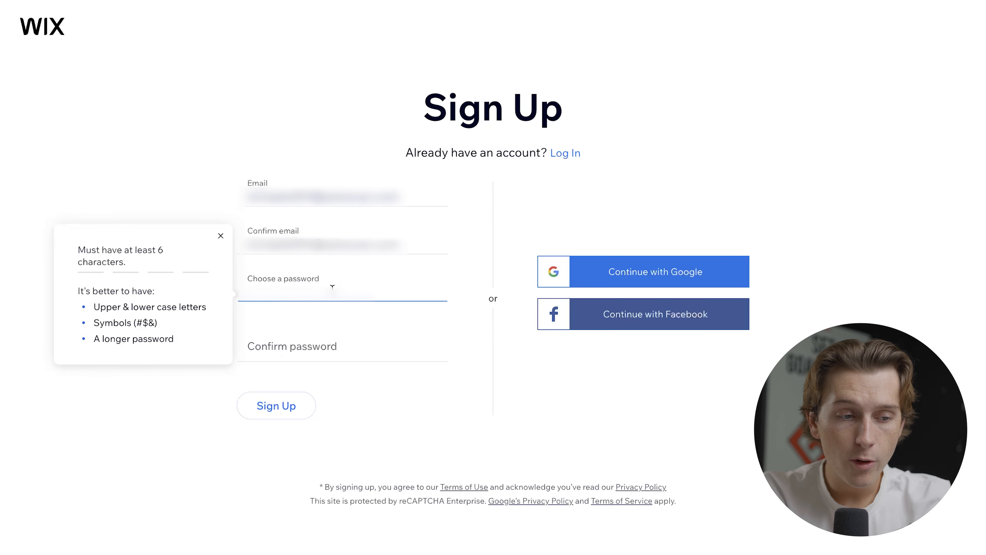
pyautogui.write('••••••••••')
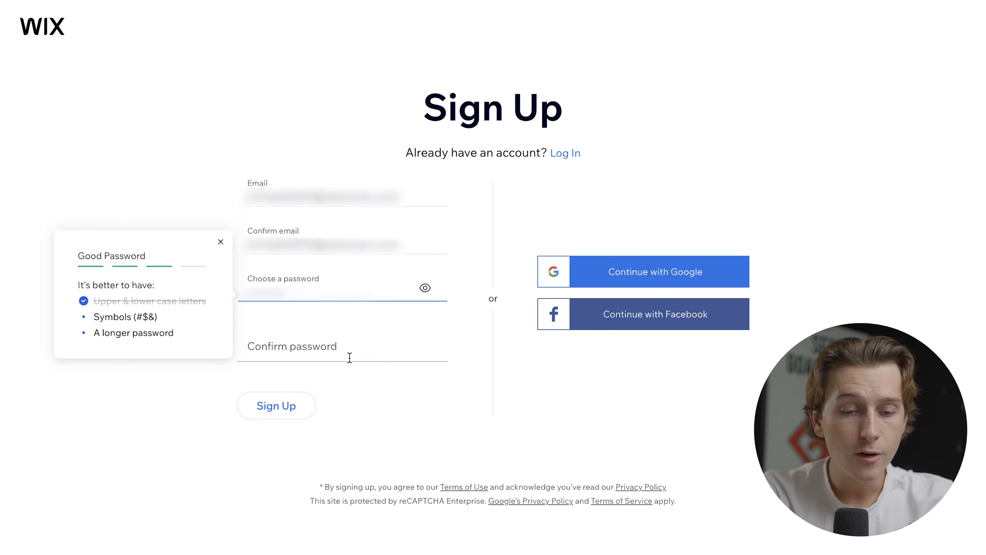
pyautogui.click(350, 349)
pyautogui.write('••••••••••')
pyautogui.click(304, 408)
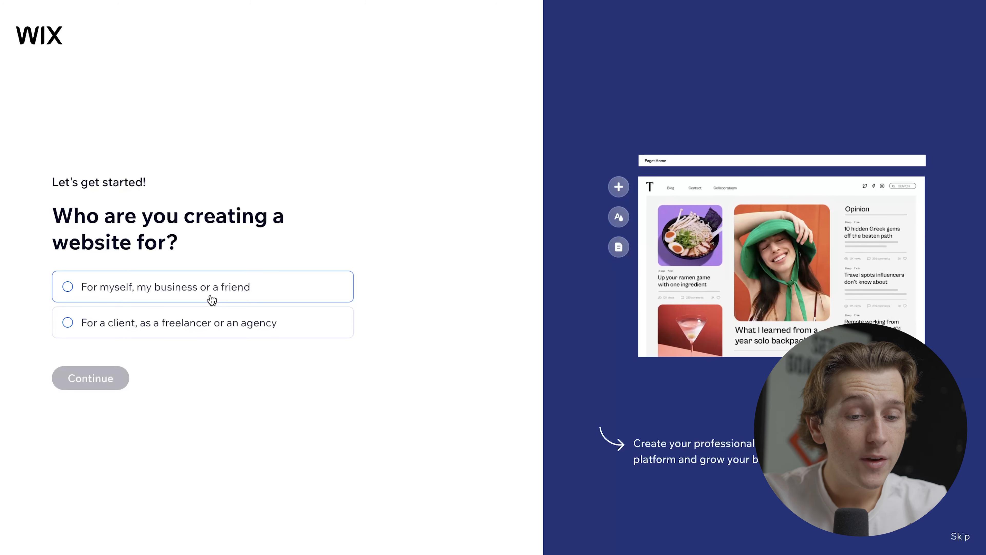
# Choose to create the website for myself, my business or a friend, and start the AI setup chat
pyautogui.click(186, 293)
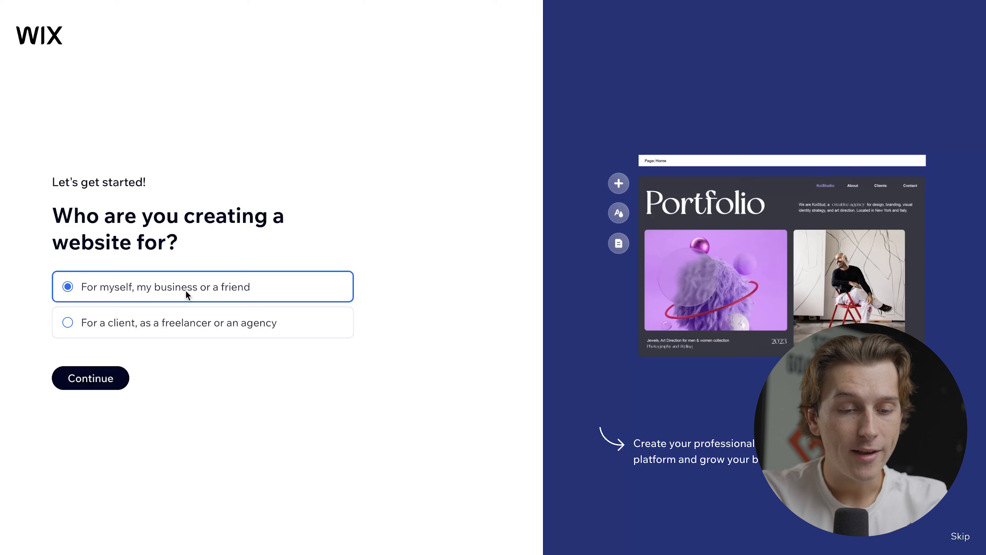
pyautogui.click(98, 379)
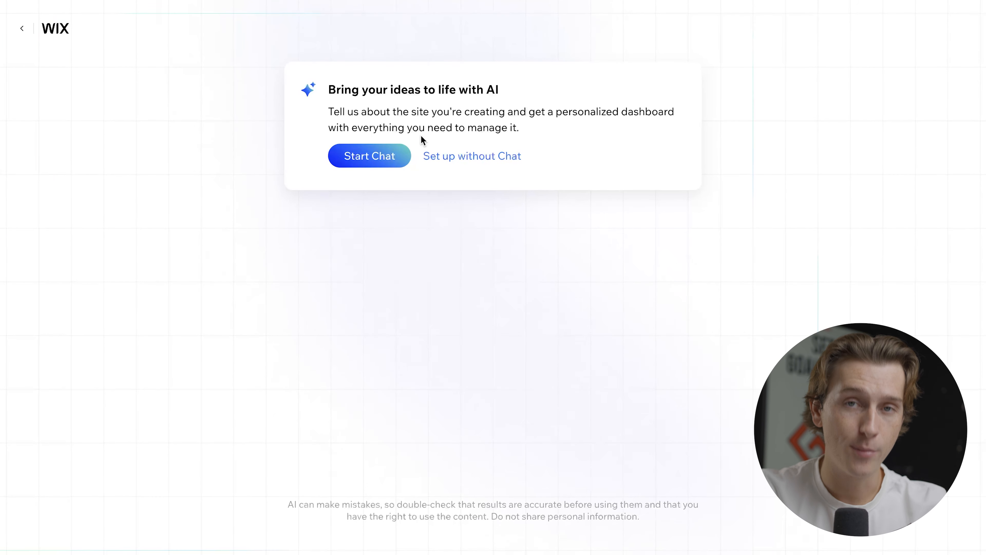
pyautogui.click(366, 156)
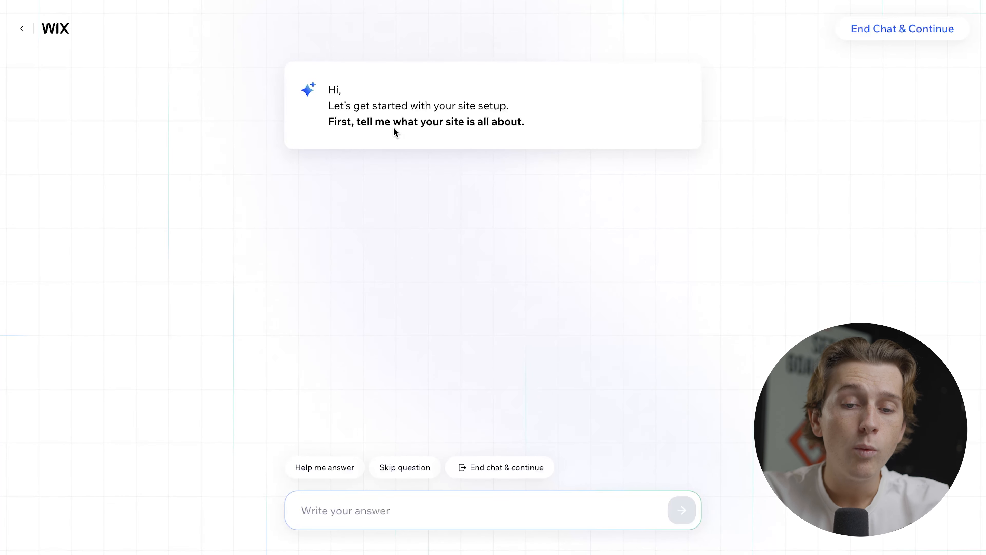
# Describe the site in the chat as "photography portfolio to showcase our work for future clients in the portrait industry"
pyautogui.write('photography')
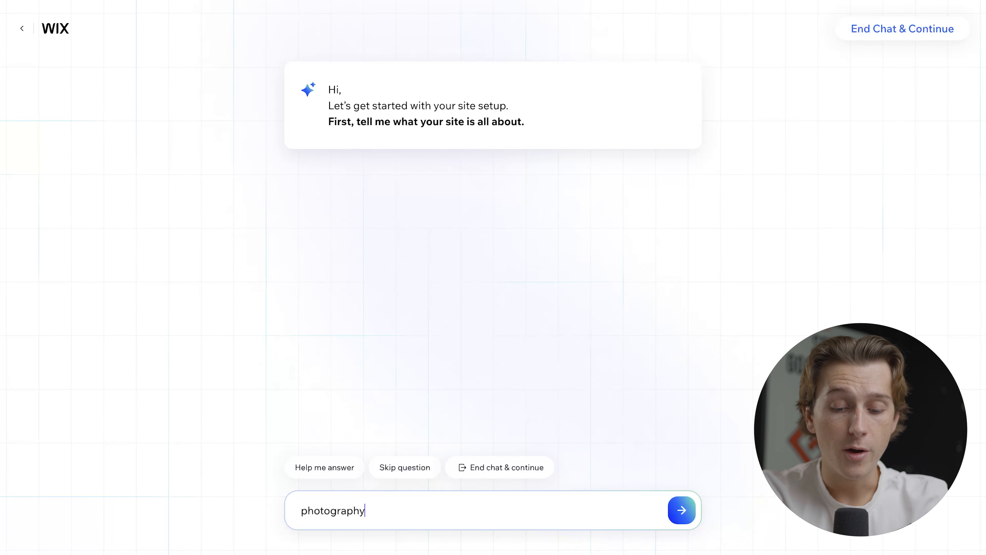
pyautogui.write(' portfolio to showcase our w')
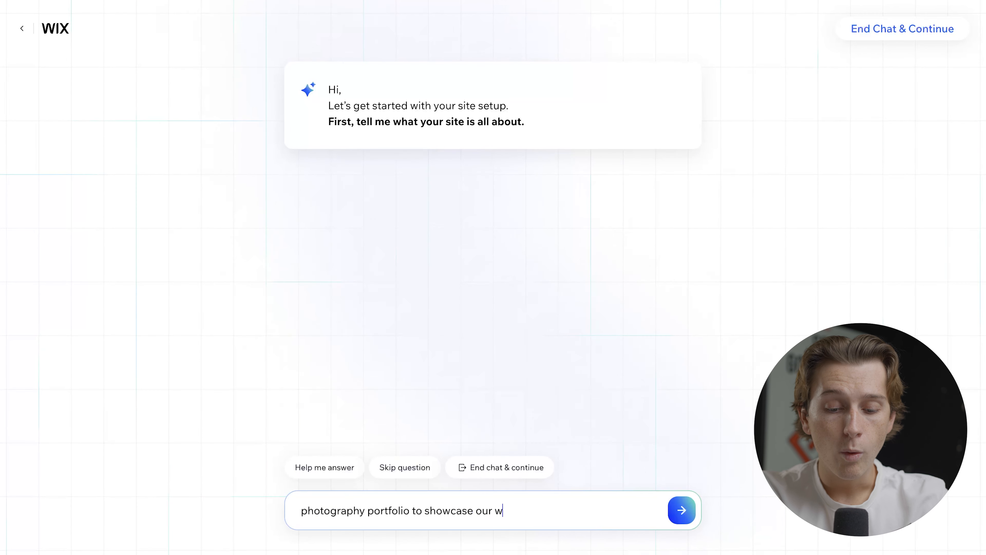
pyautogui.write('ork for future clinets in the portrati indsu')
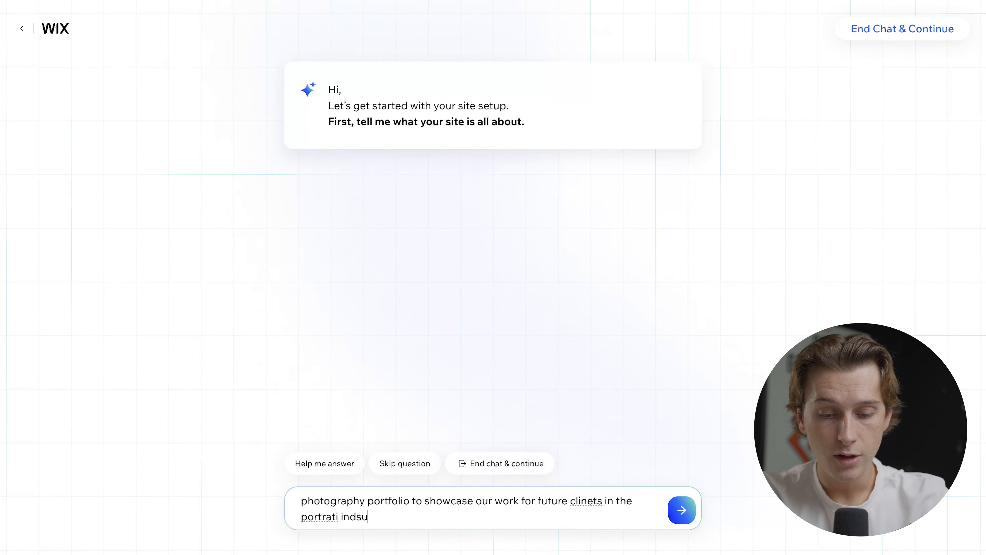
pyautogui.write('try')
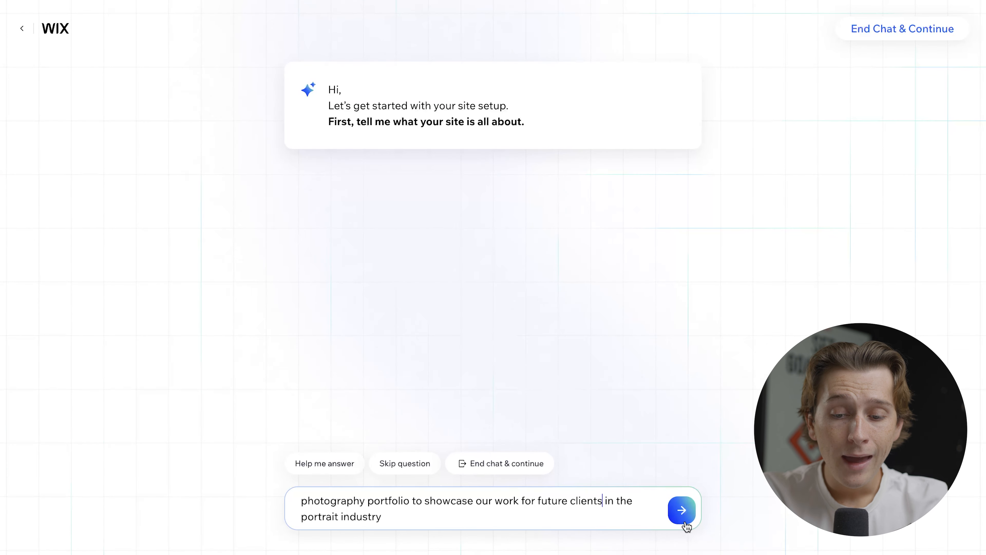
pyautogui.click(682, 510)
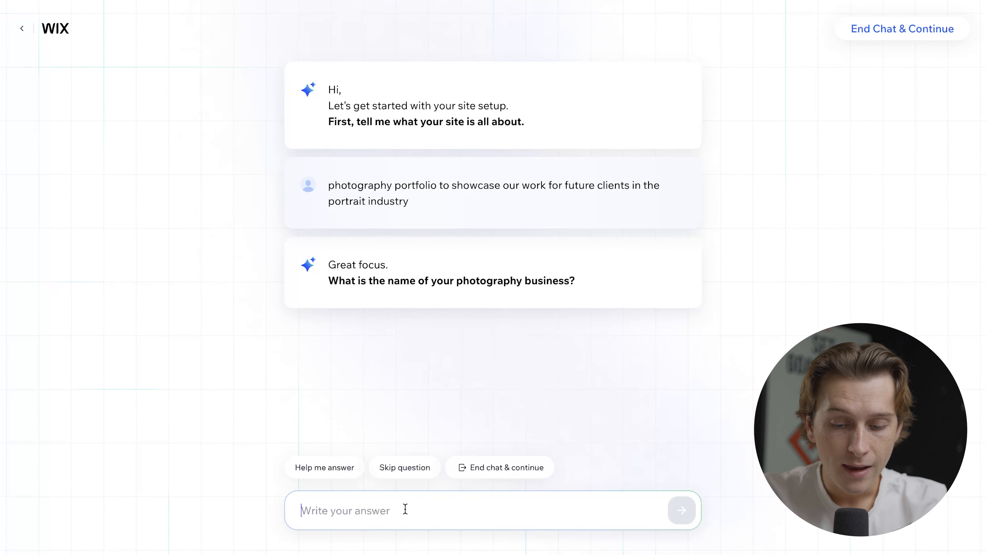
# Give the business name as "stunning photos LLC" and the portrait services as "headshots and professional profile pictures"
pyautogui.write('stunning photos LLC')
pyautogui.press('Return')
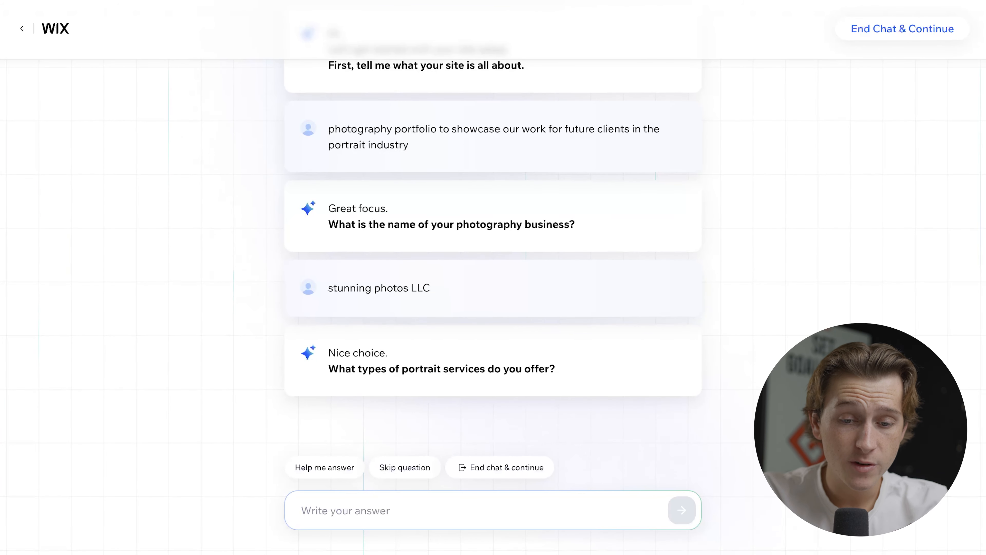
pyautogui.write('headsho')
pyautogui.hotkey('ctrl', 'a')
pyautogui.write('headshots and professional profile pictures')
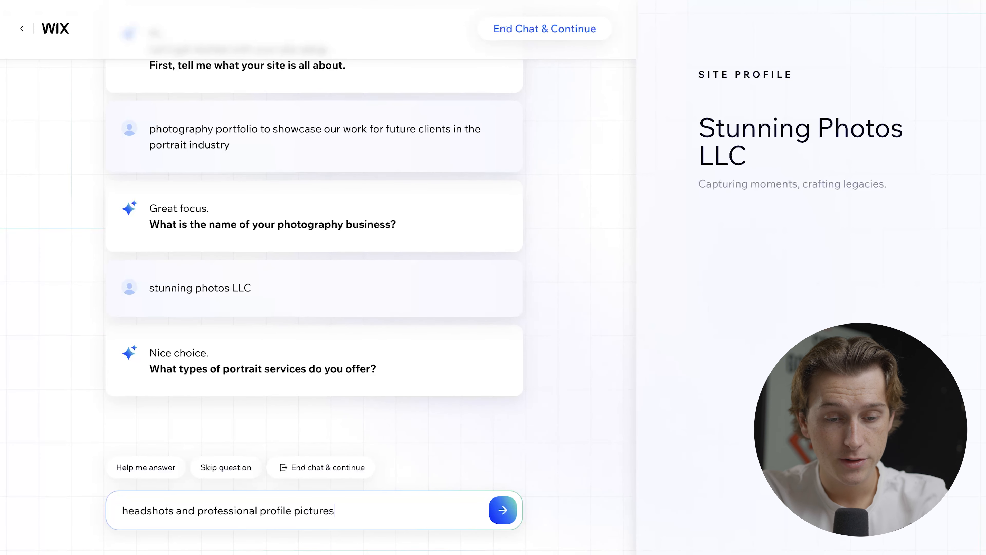
pyautogui.press('Return')
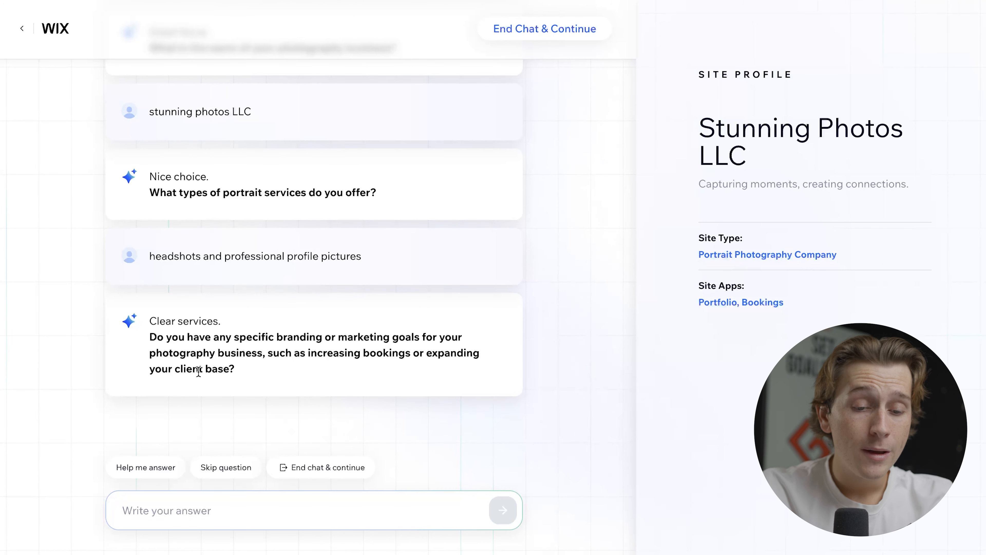
# Answer the branding and marketing goals question with "yes we want a booking page for clients"
pyautogui.write('yes we')
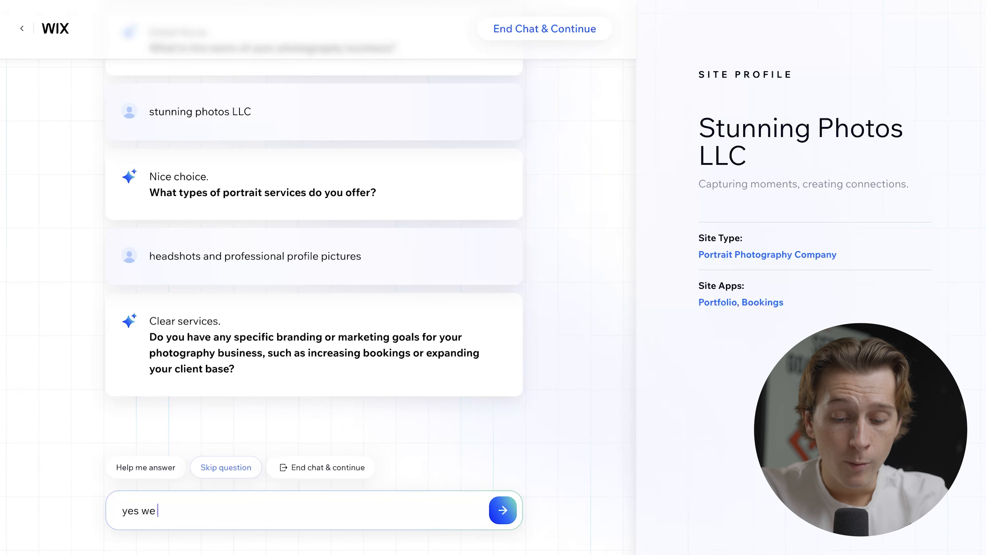
pyautogui.write(' want a booking p')
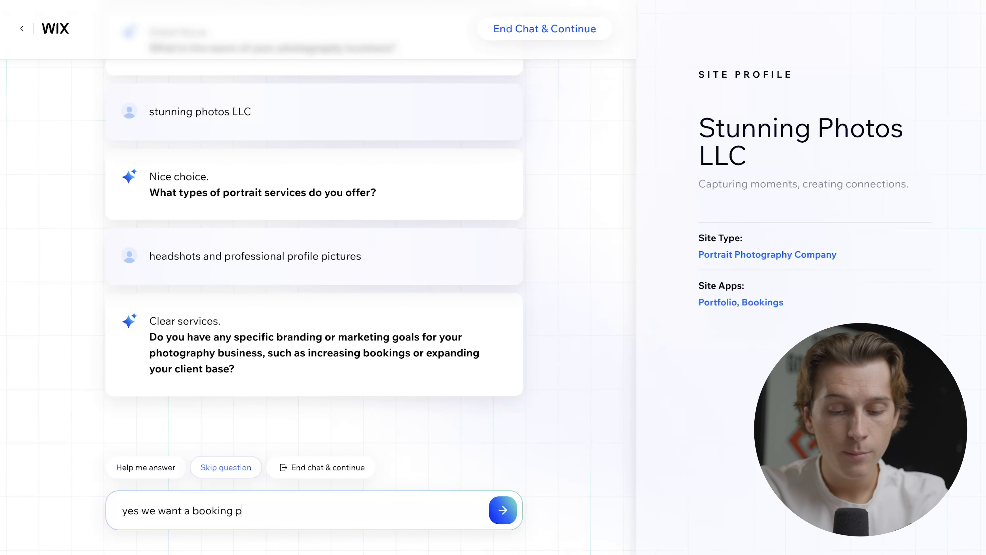
pyautogui.write('age for clients')
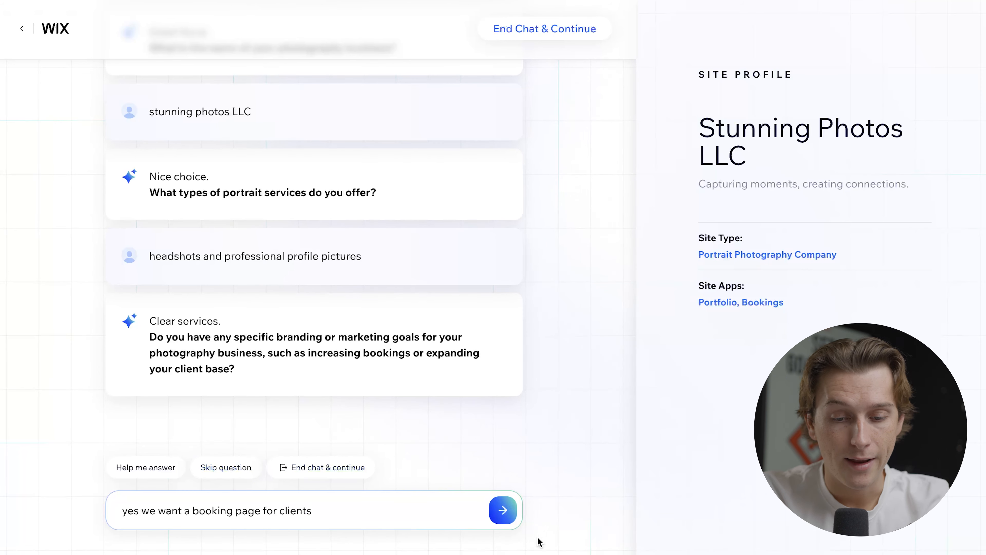
pyautogui.click(503, 510)
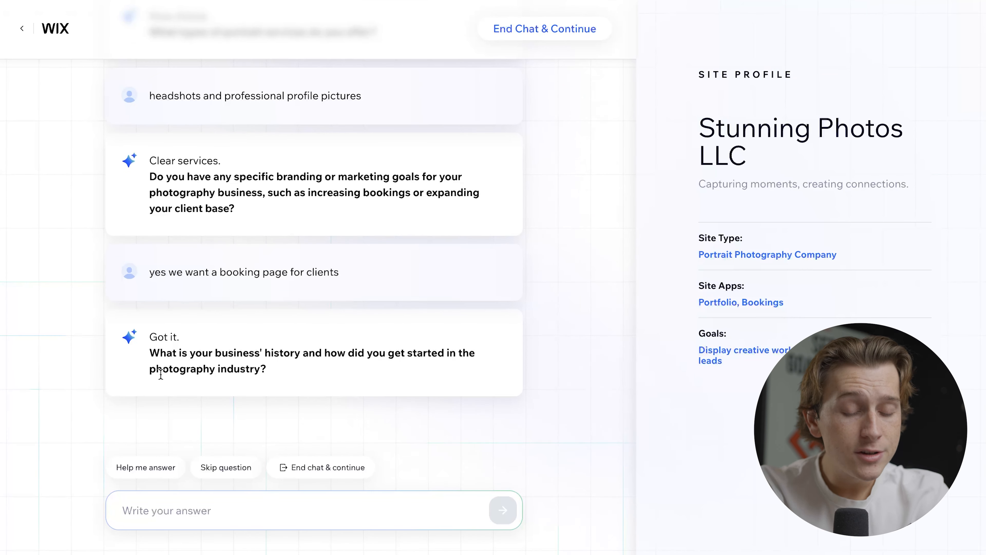
# Answer the business history question with "7+ years of experience and we love taking photos"
pyautogui.click(260, 506)
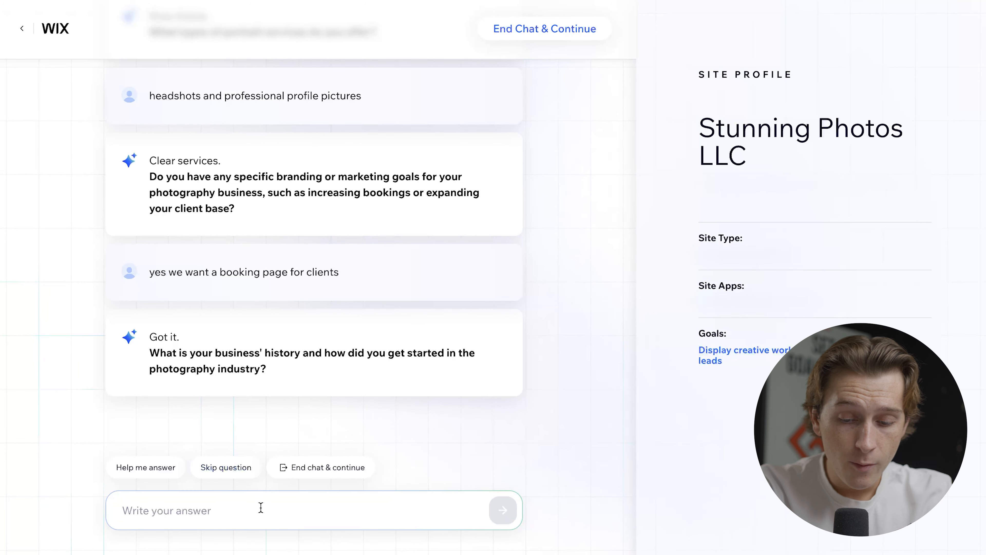
pyautogui.write('7+ ye')
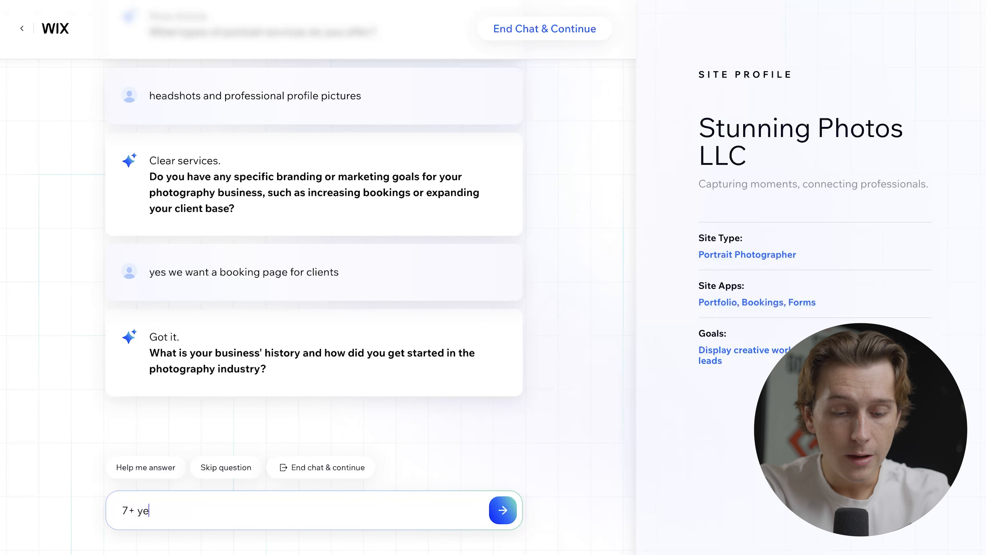
pyautogui.write('ars of experin ce and ')
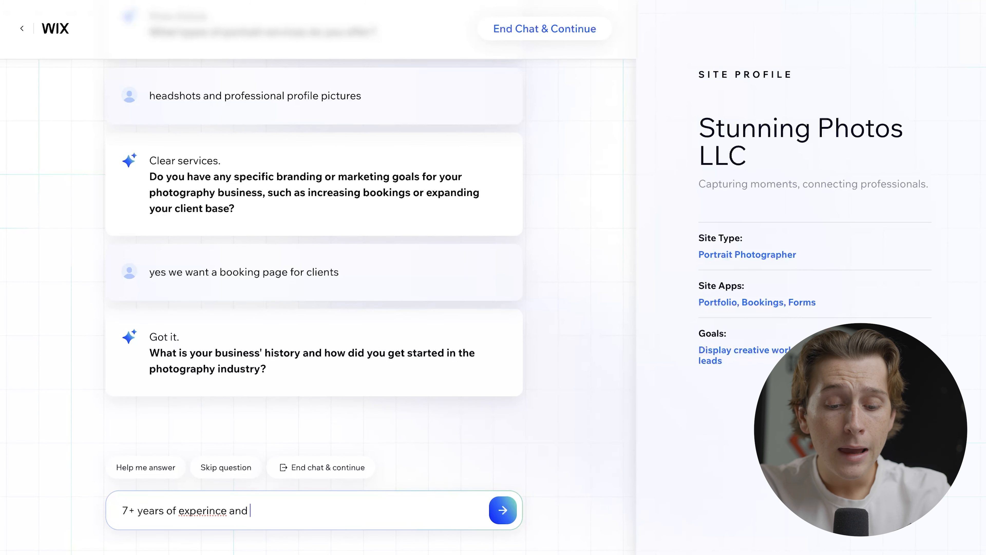
pyautogui.write('we love taking photos')
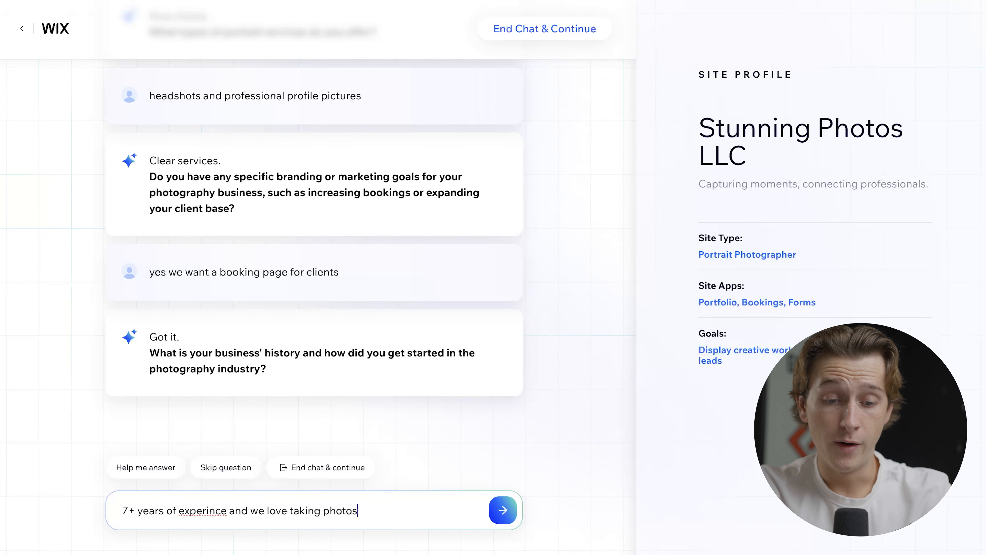
pyautogui.press('Return')
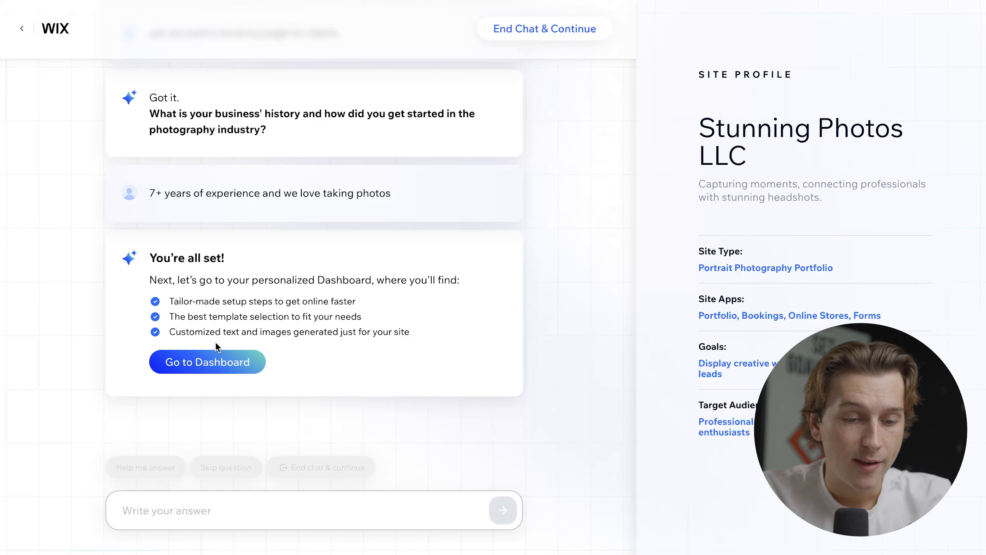
# Go to the personalized dashboard and dismiss the 50% off sale offer
pyautogui.click(225, 360)
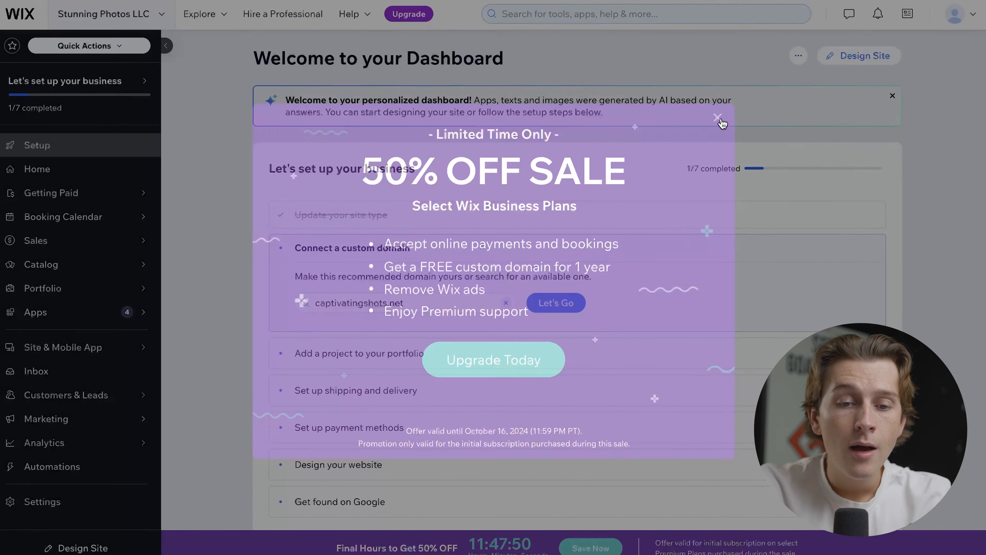
pyautogui.click(719, 120)
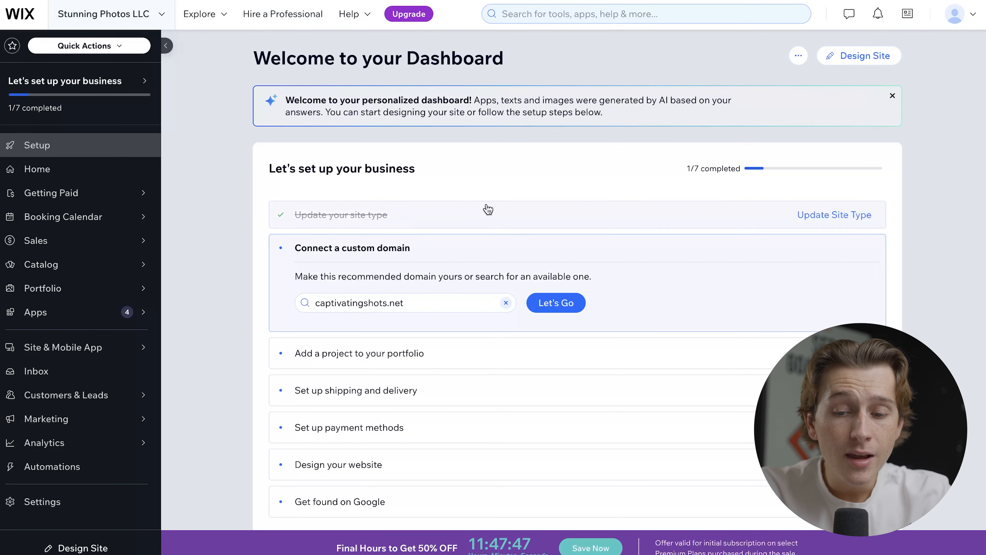
# Start the "Design your website" setup task and choose to customize a template
pyautogui.scroll(-1, 484, 209)
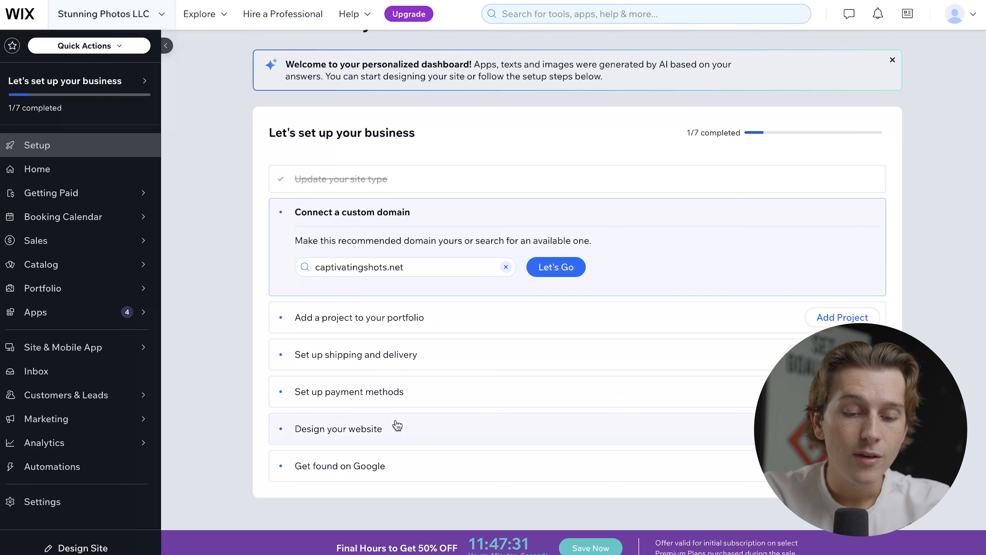
pyautogui.click(418, 424)
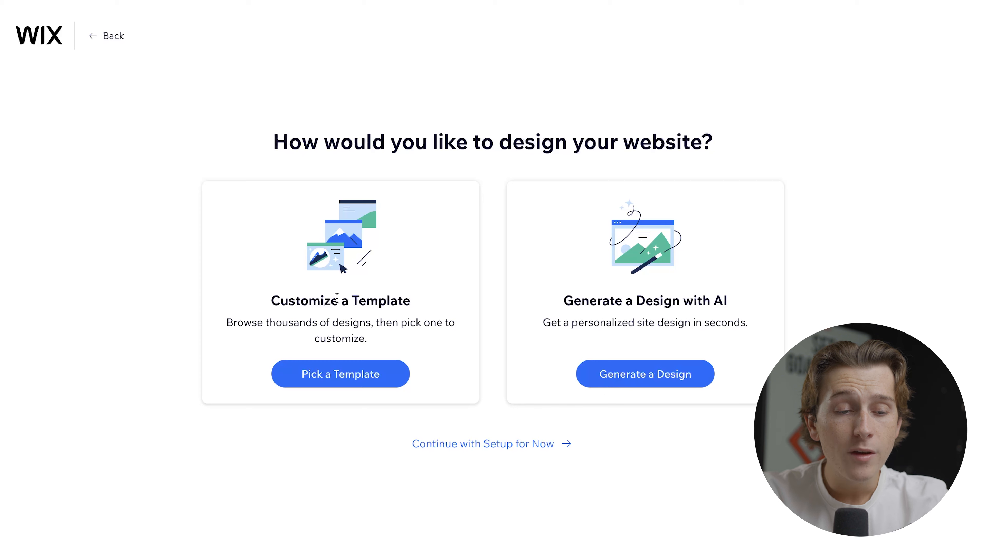
pyautogui.click(362, 376)
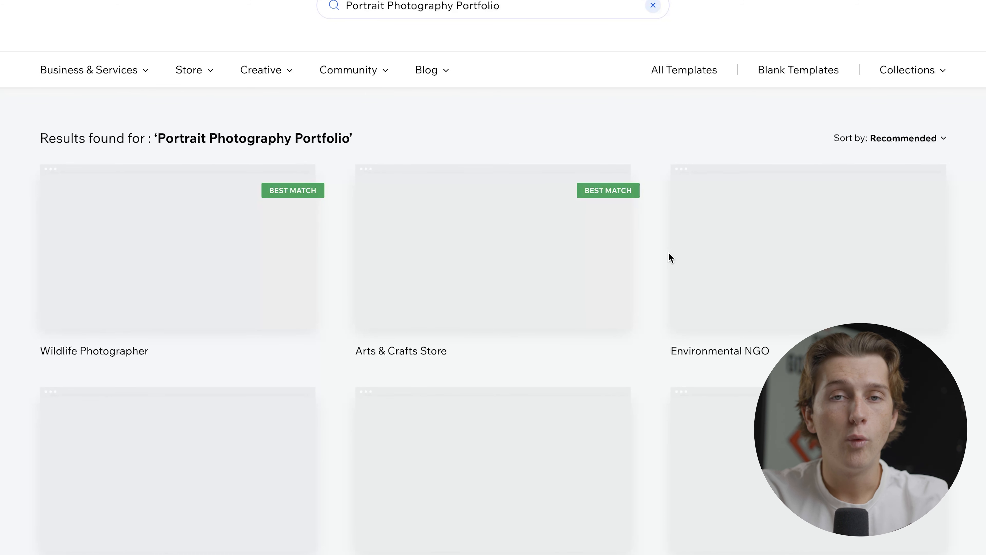
# Browse the Portrait Photography Portfolio templates and start editing the Photographer template beside Flower Shop
pyautogui.scroll(-10, 669, 256)
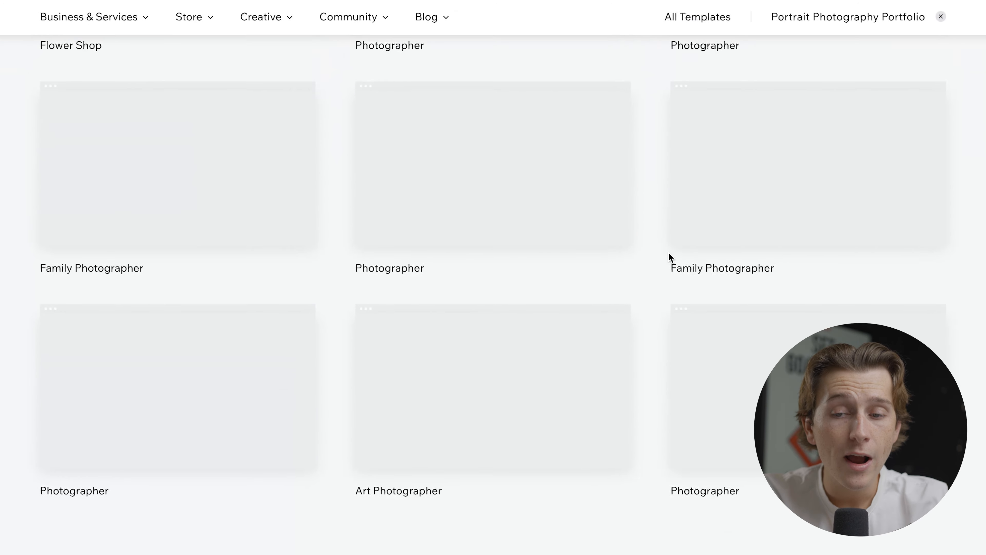
pyautogui.scroll(8, 668, 255)
pyautogui.scroll(5, 668, 229)
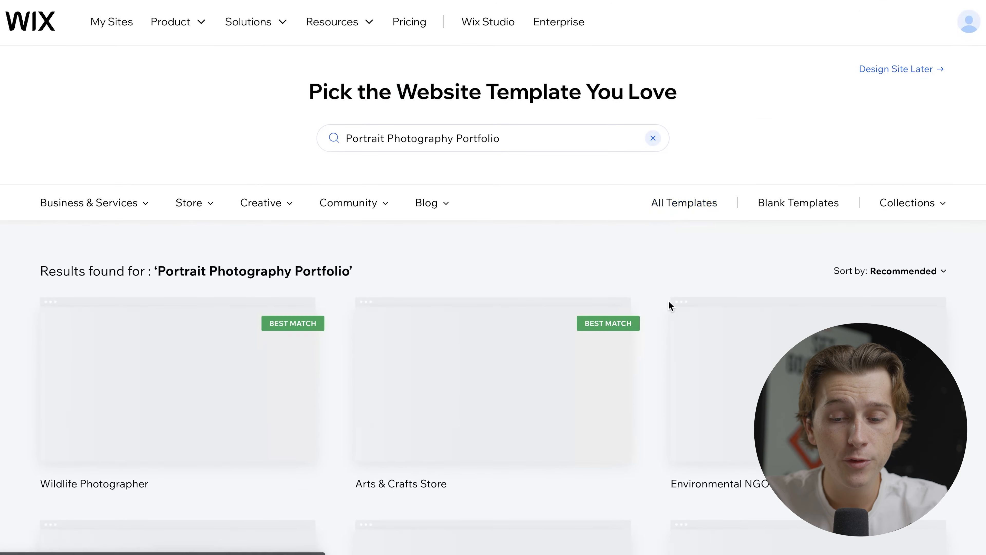
pyautogui.scroll(-7, 669, 306)
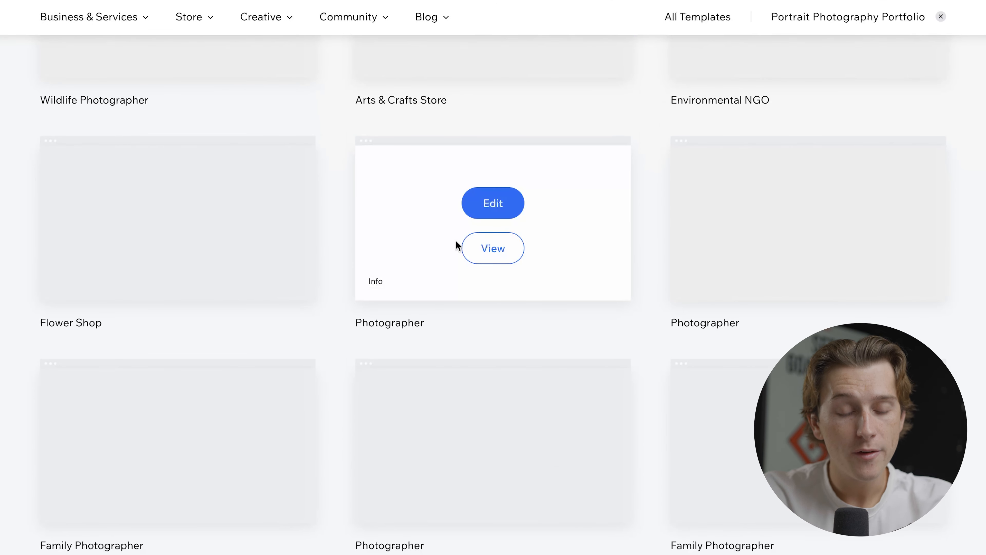
pyautogui.click(500, 200)
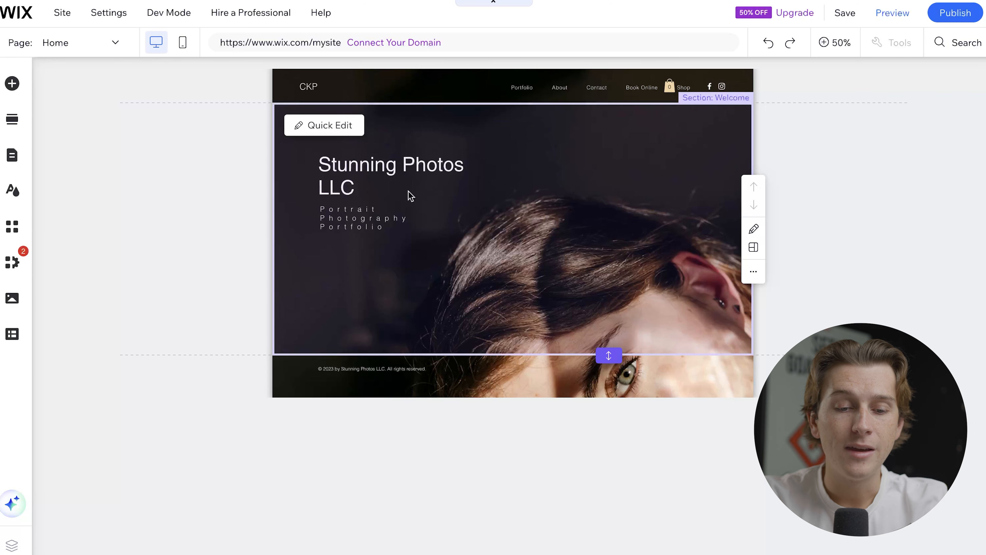
# Open the Welcome section's quick editing options and examine the title's alignment and list formatting choices
pyautogui.click(322, 125)
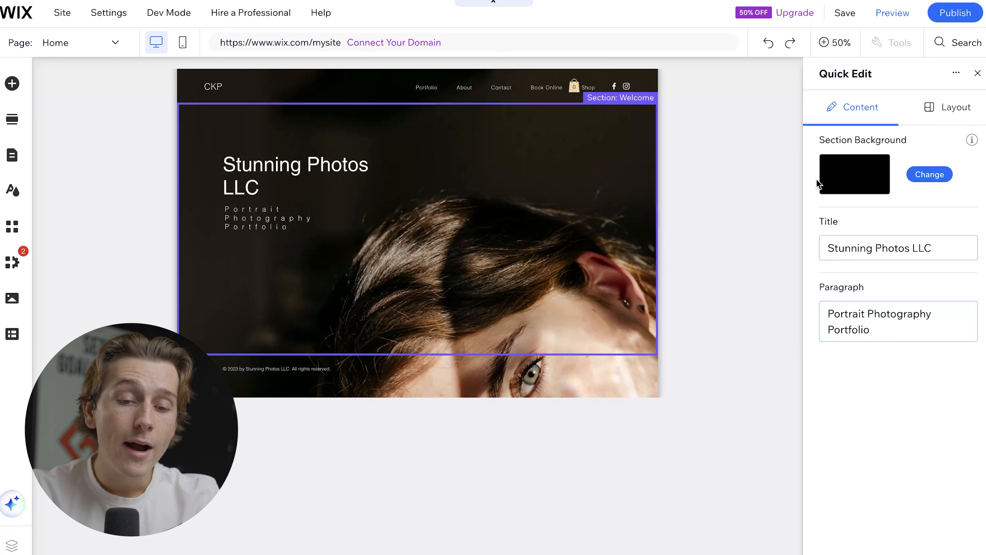
pyautogui.click(868, 254)
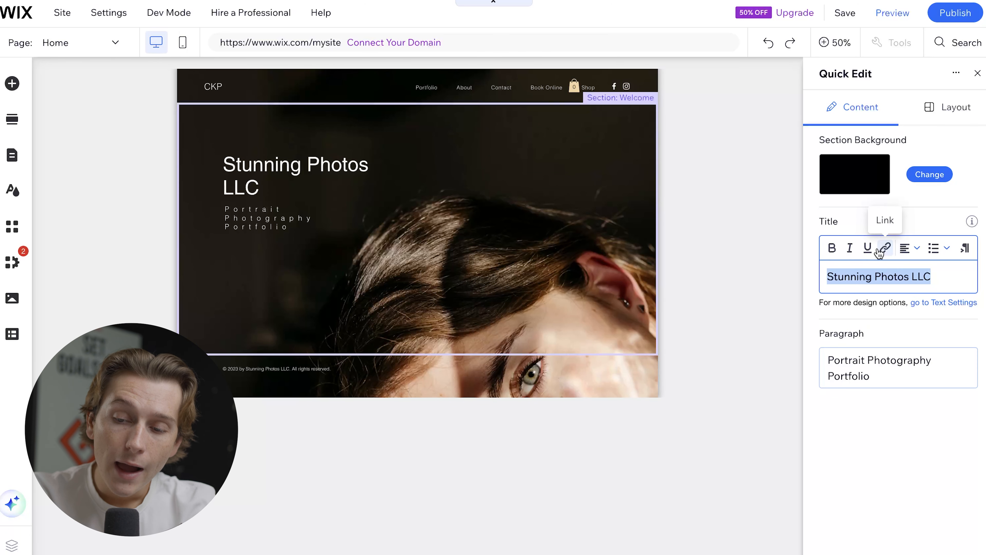
pyautogui.click(917, 250)
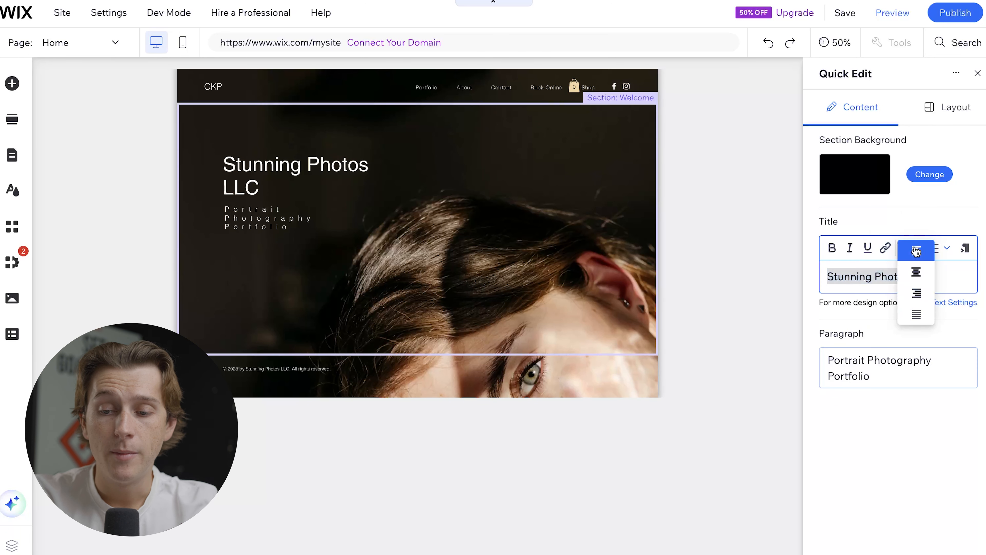
pyautogui.click(946, 252)
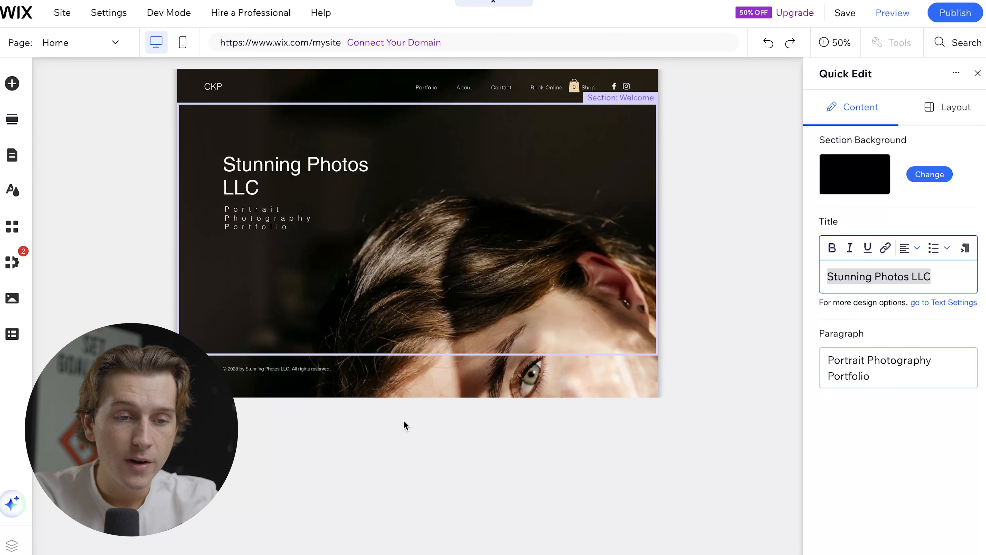
# Browse the text elements available to add, including titles, paragraphs, collapsible text, text marquees and text masks
pyautogui.click(13, 86)
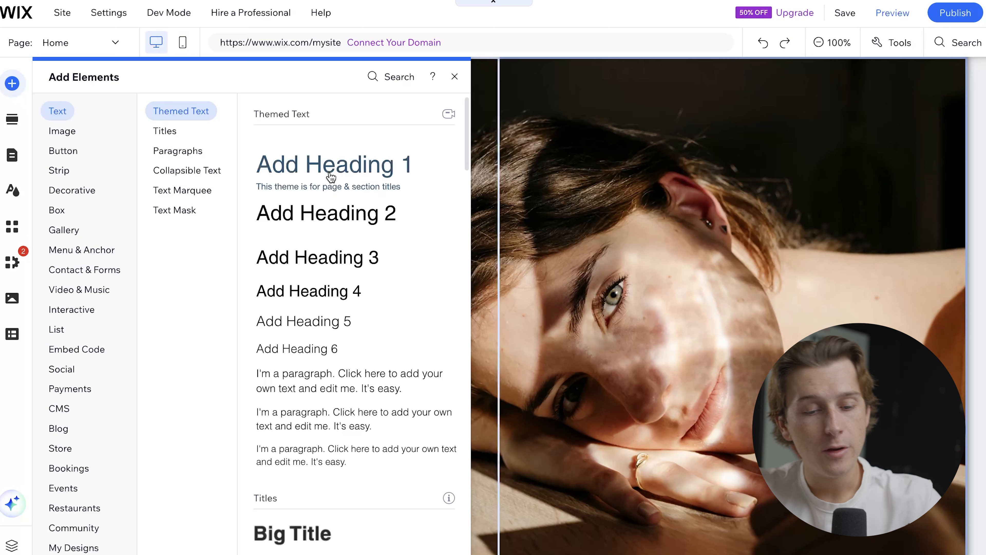
pyautogui.click(176, 129)
pyautogui.click(179, 151)
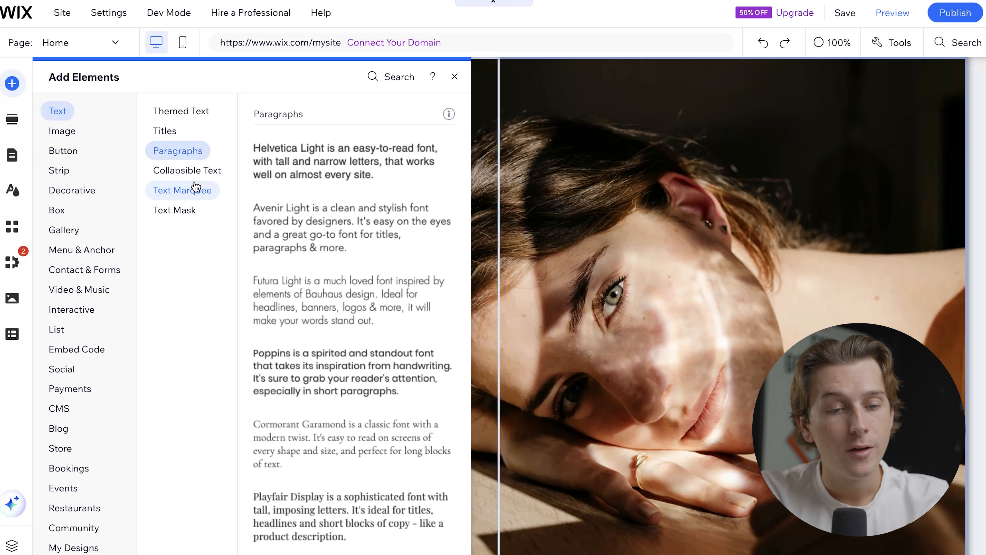
pyautogui.click(195, 171)
pyautogui.click(195, 191)
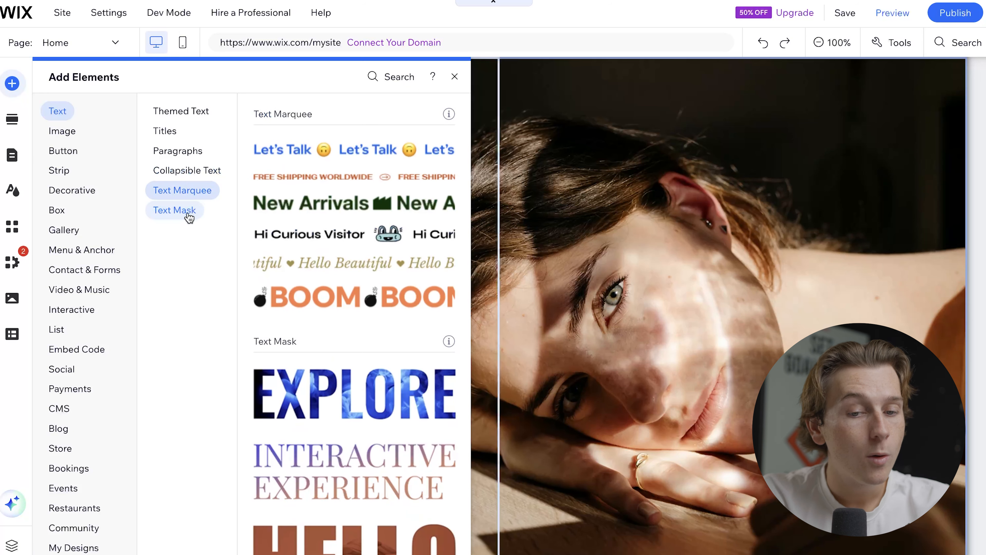
pyautogui.click(189, 213)
# Look through the image, button, strip, decorative, box and gallery elements available to add to the page
pyautogui.click(64, 150)
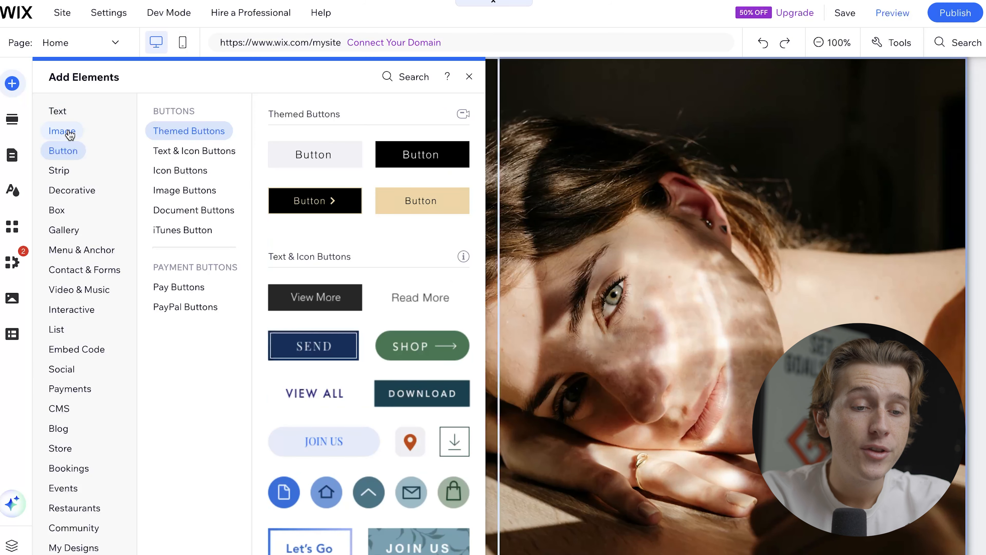
pyautogui.click(66, 132)
pyautogui.click(65, 150)
pyautogui.click(67, 171)
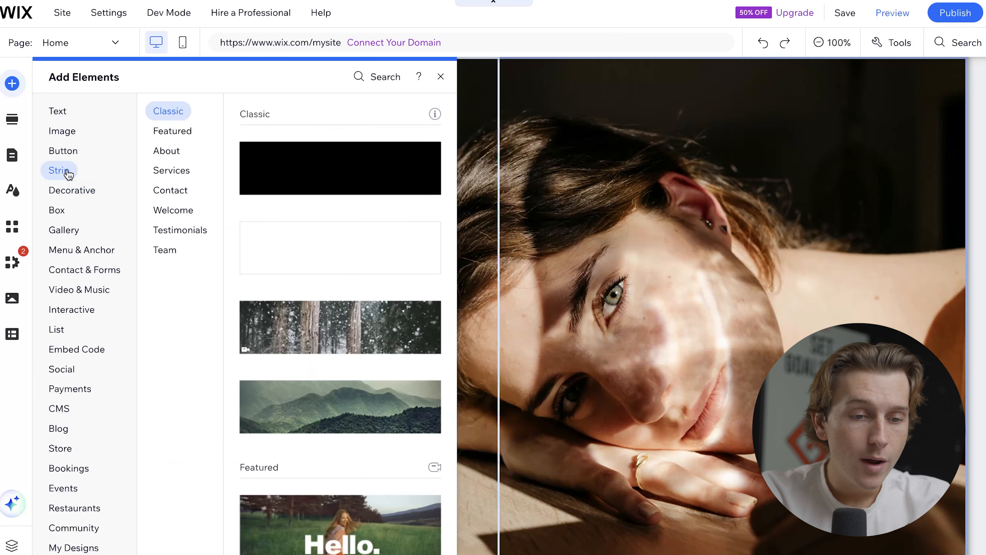
pyautogui.click(73, 193)
pyautogui.click(61, 210)
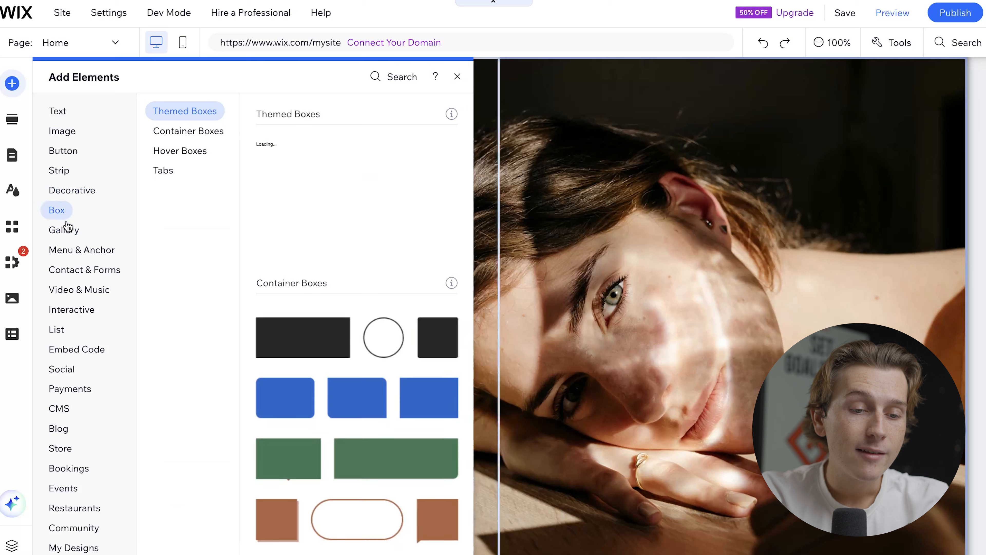
pyautogui.click(66, 228)
# Add a themed button to the Welcome section, placed over the dark background above the woman's head
pyautogui.click(67, 171)
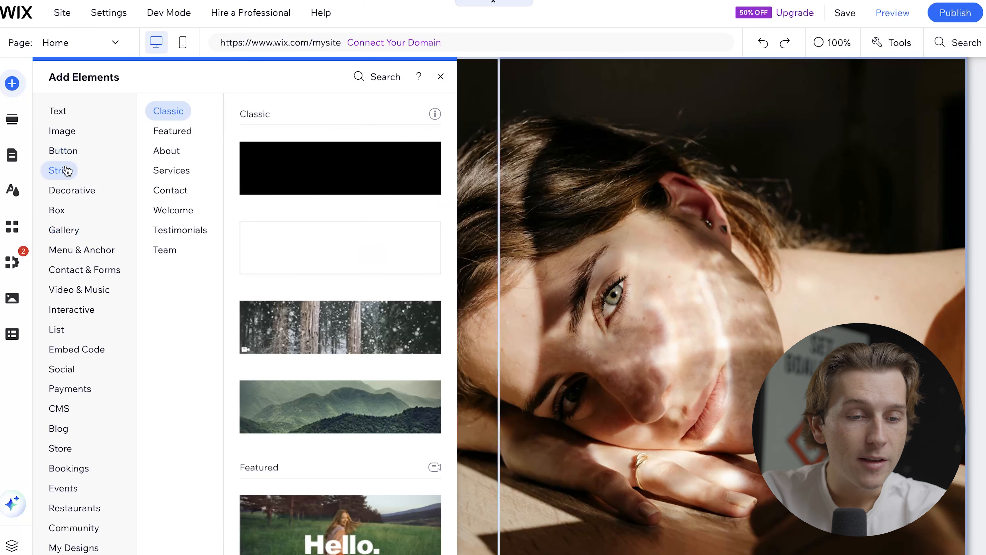
pyautogui.click(63, 152)
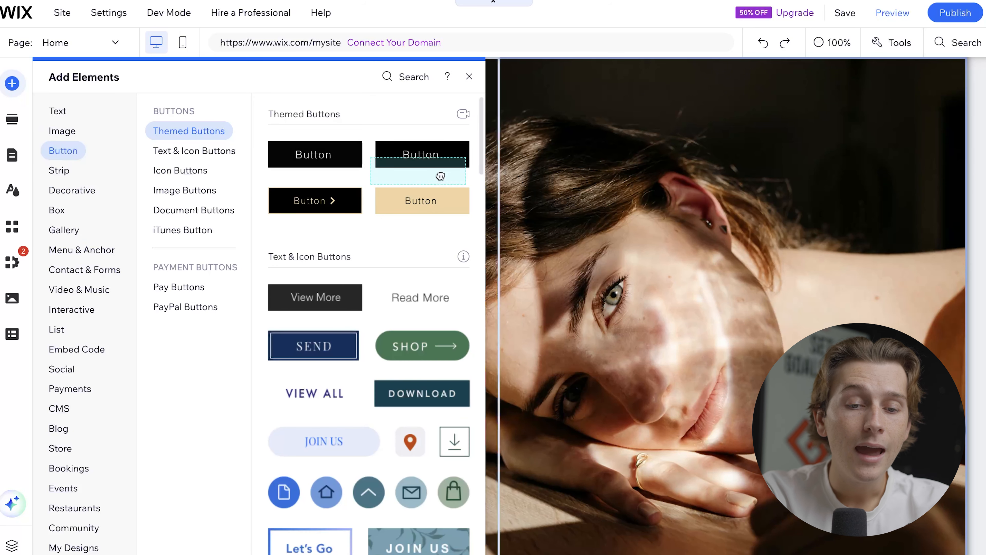
pyautogui.moveTo(437, 172); pyautogui.dragTo(738, 133)
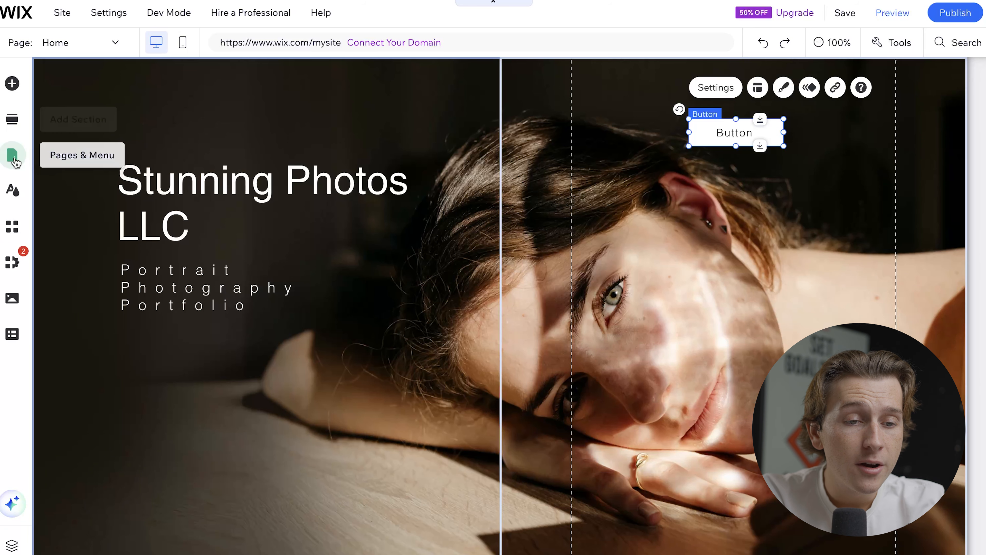
# Browse the ready-made Welcome and Gallery section designs that can be added to the home page
pyautogui.click(15, 121)
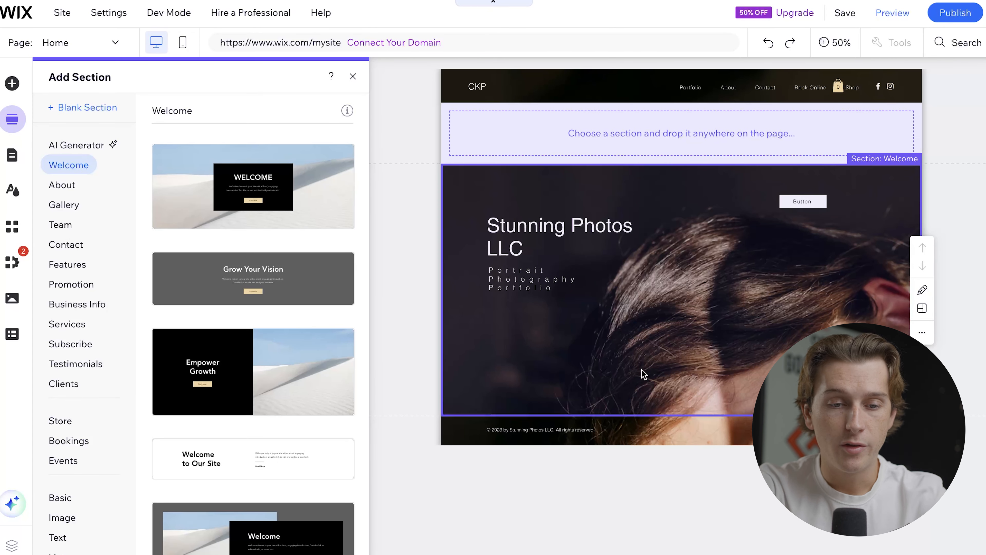
pyautogui.scroll(-1, 280, 414)
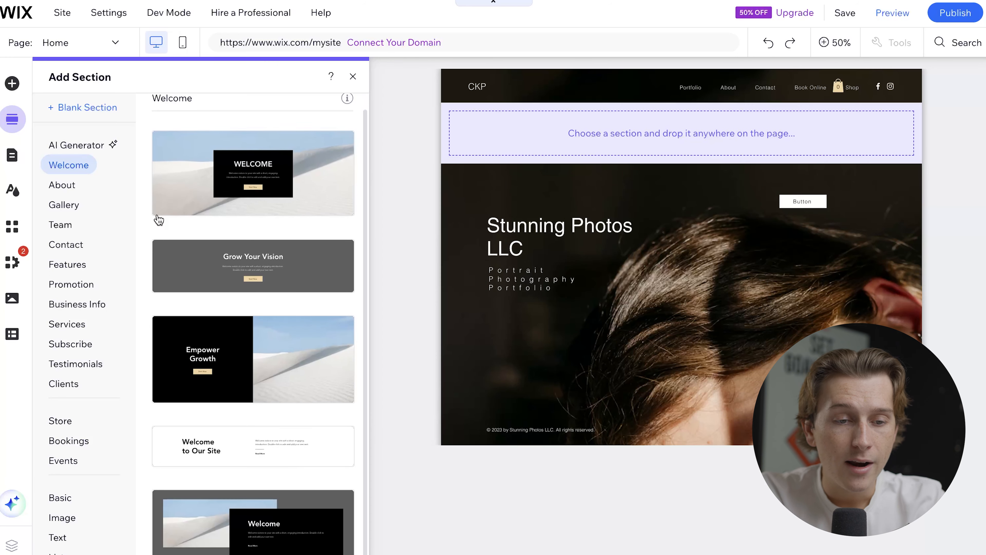
pyautogui.click(70, 209)
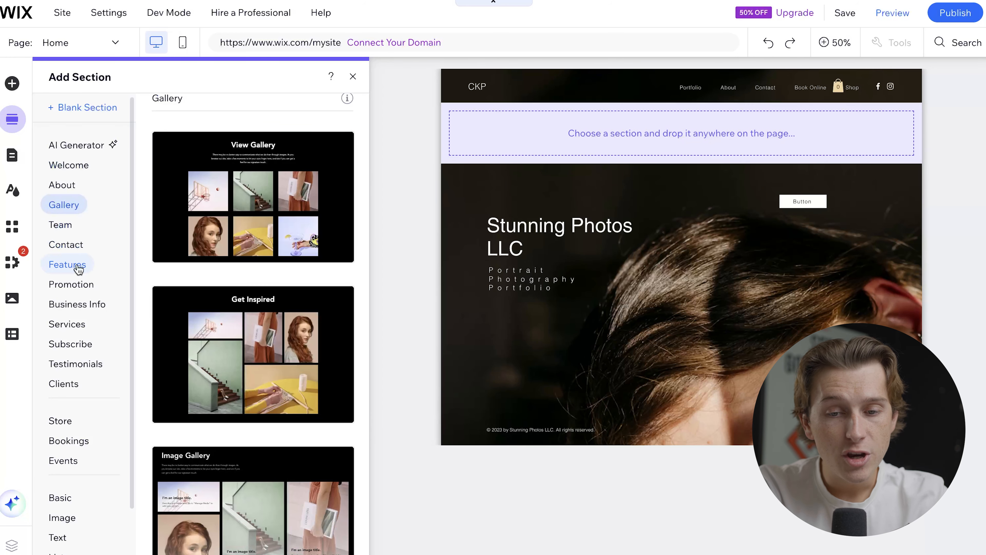
# Review the site pages and menu, the site design options, the Wix App Market and the My Business tools
pyautogui.click(12, 153)
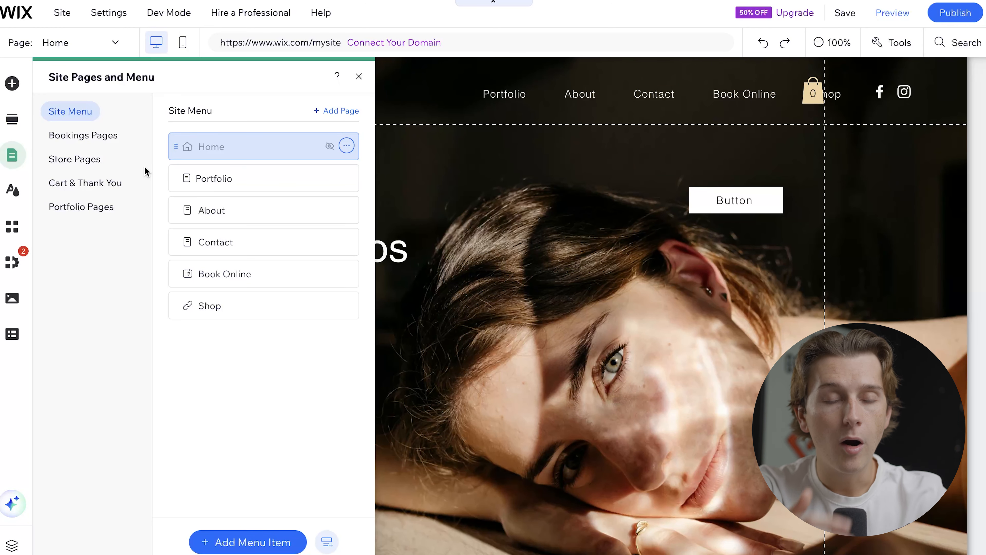
pyautogui.click(14, 199)
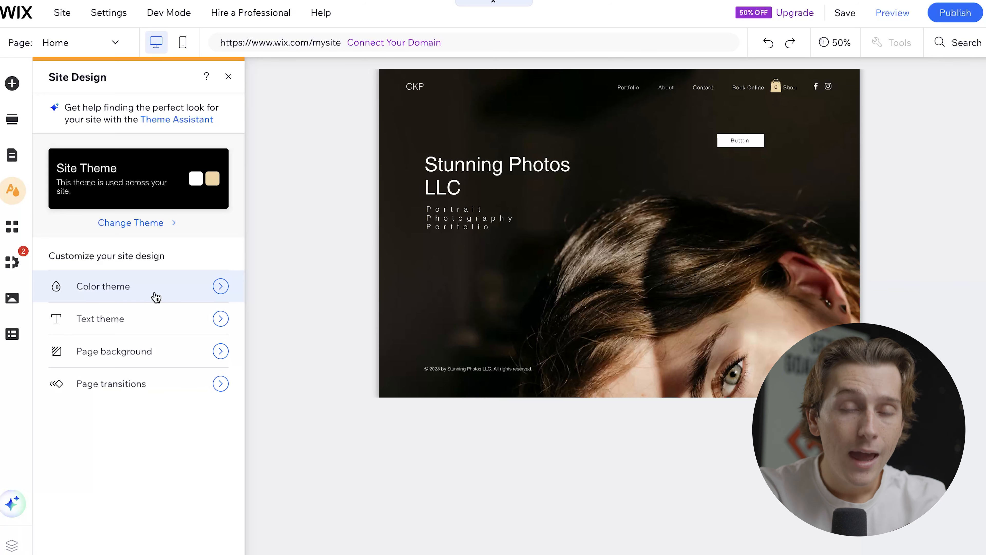
pyautogui.click(20, 230)
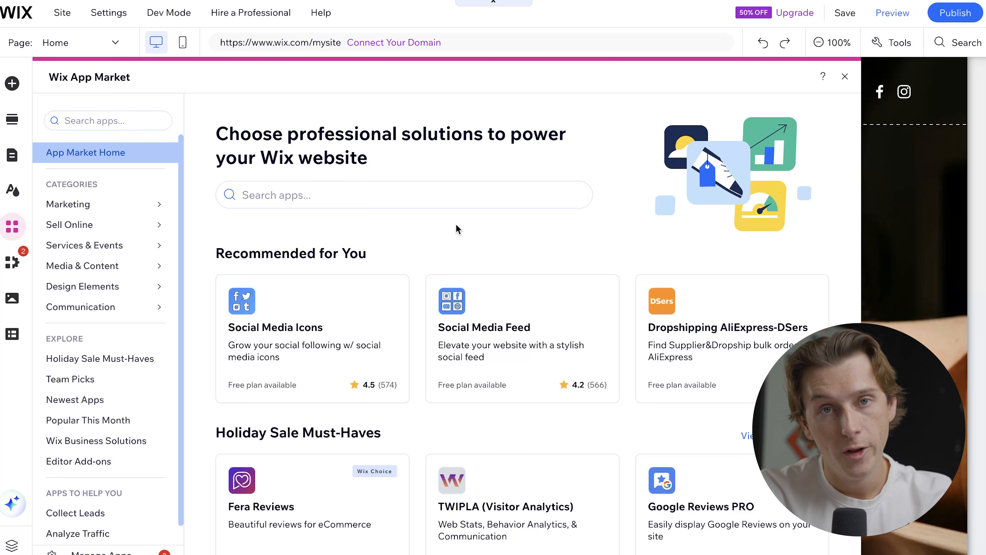
pyautogui.click(12, 262)
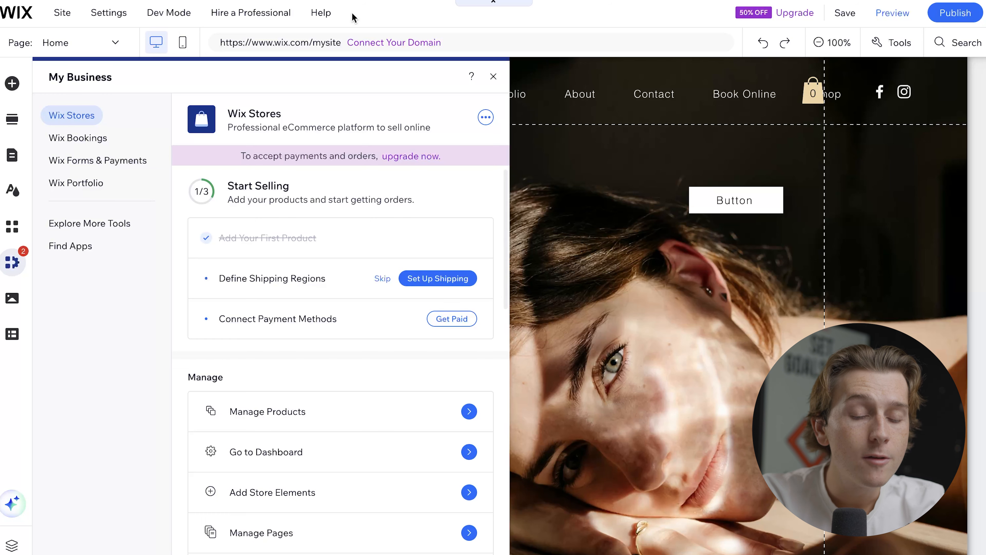
pyautogui.click(598, 148)
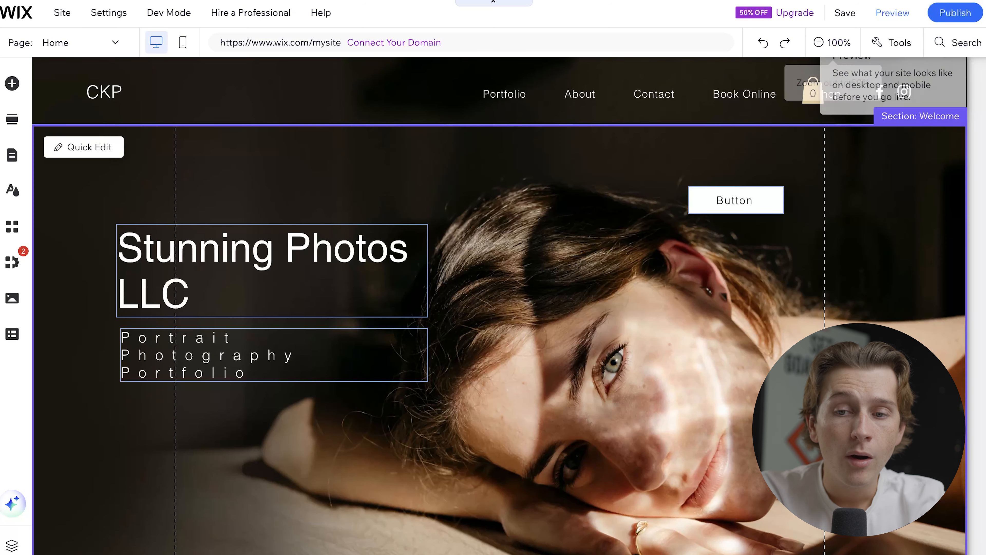
# Save the site under a free Wix.com domain with the address ending stunning-photos-llc
pyautogui.click(845, 15)
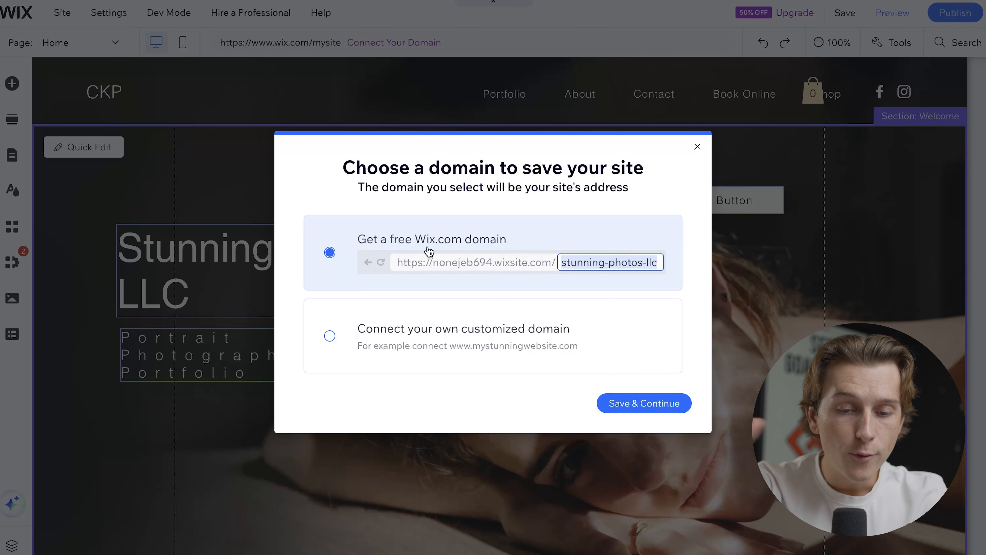
pyautogui.click(650, 411)
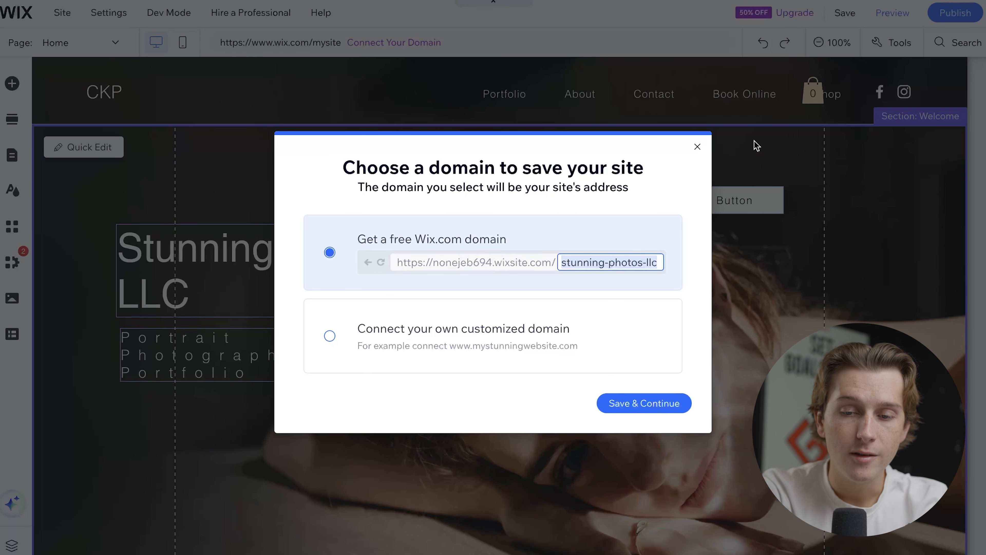